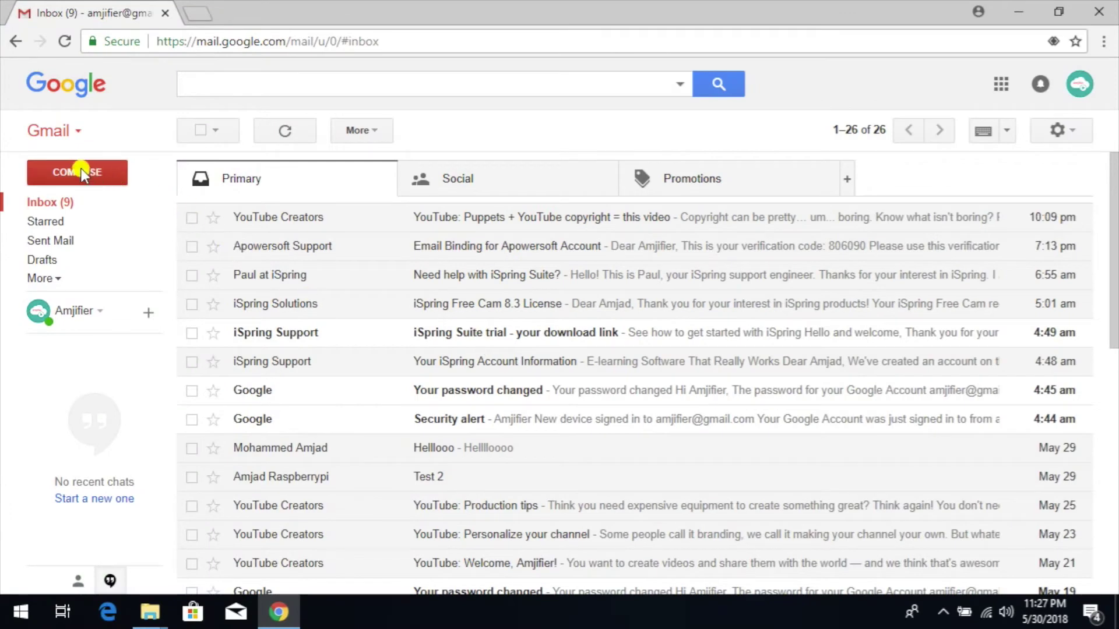
Send the suggested contact a TEST1234 email with body TEST, then undo the send
click(74, 170)
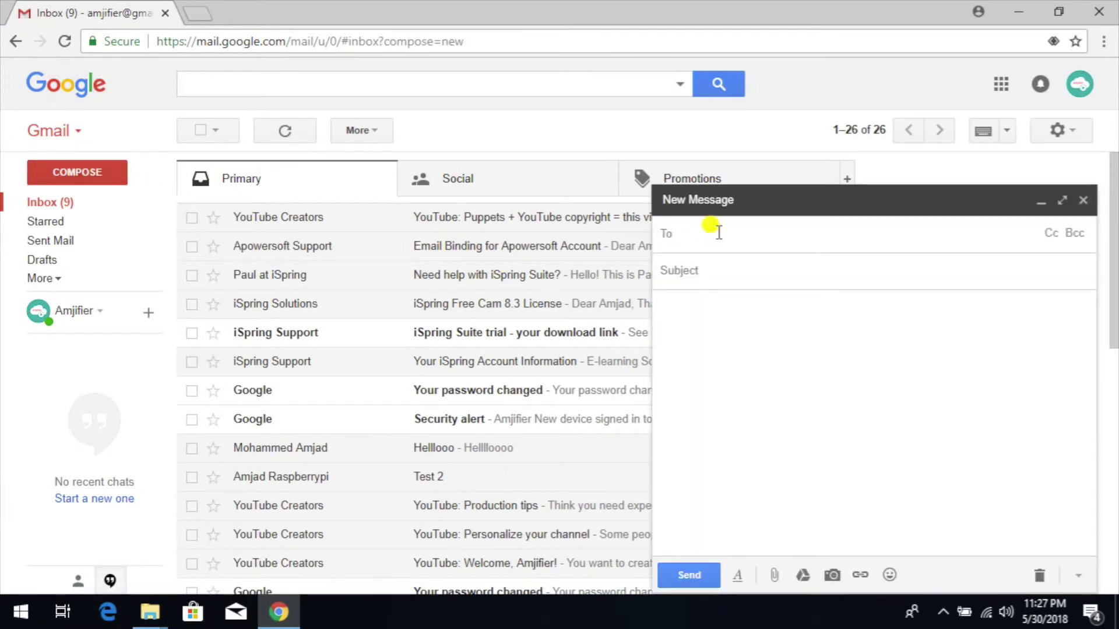
text(r)
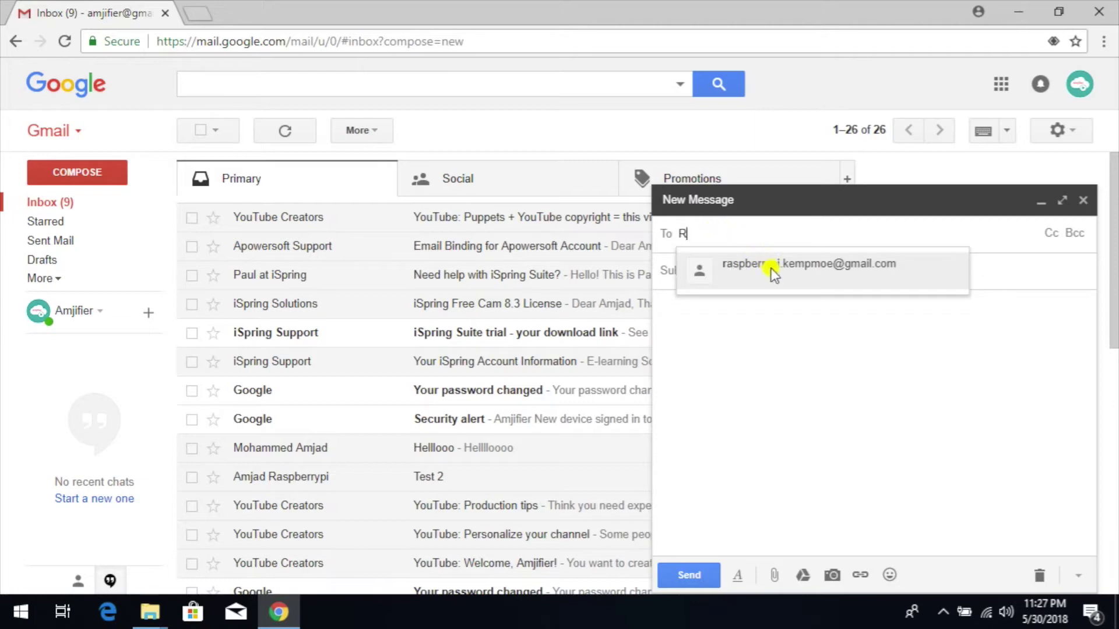
click(769, 266)
click(751, 267)
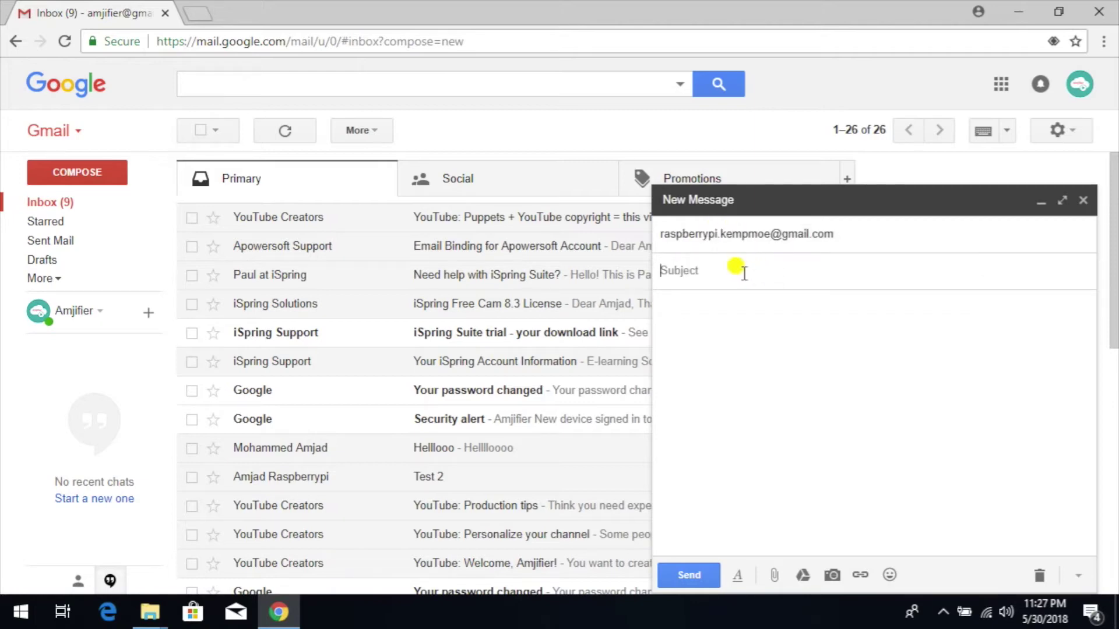
text(TEST1)
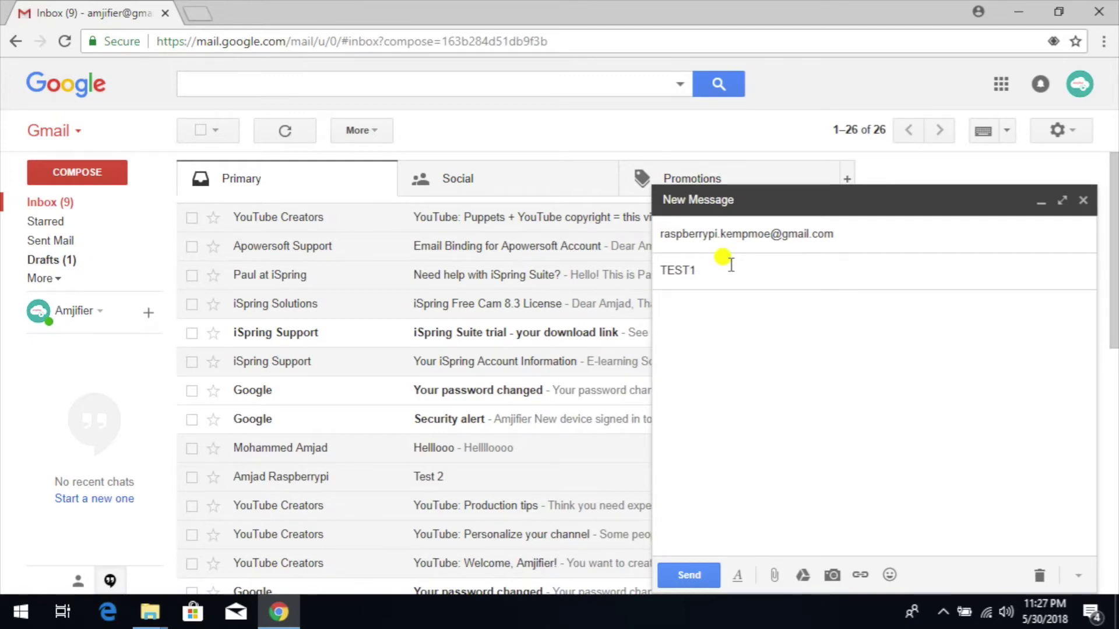
text(234)
click(721, 301)
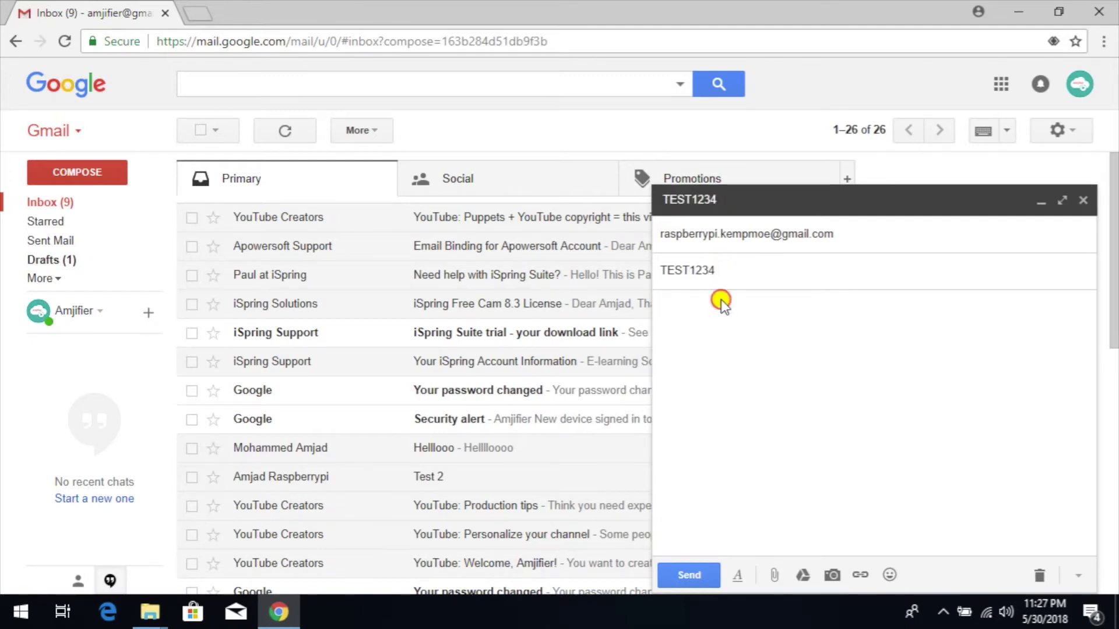
text(TES)
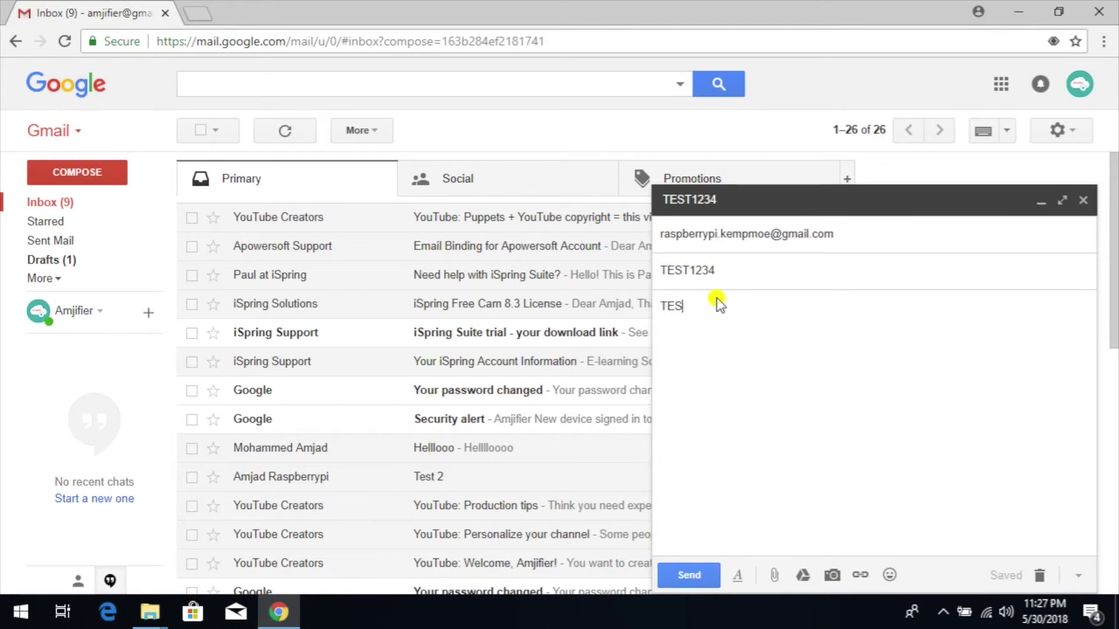
text(T)
click(690, 576)
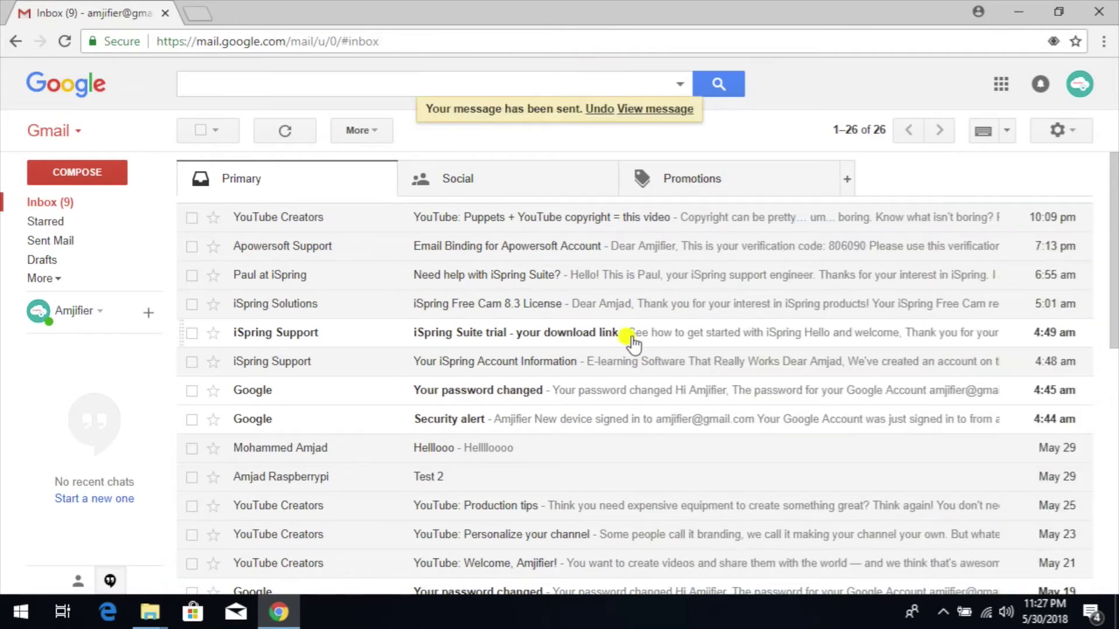
click(596, 111)
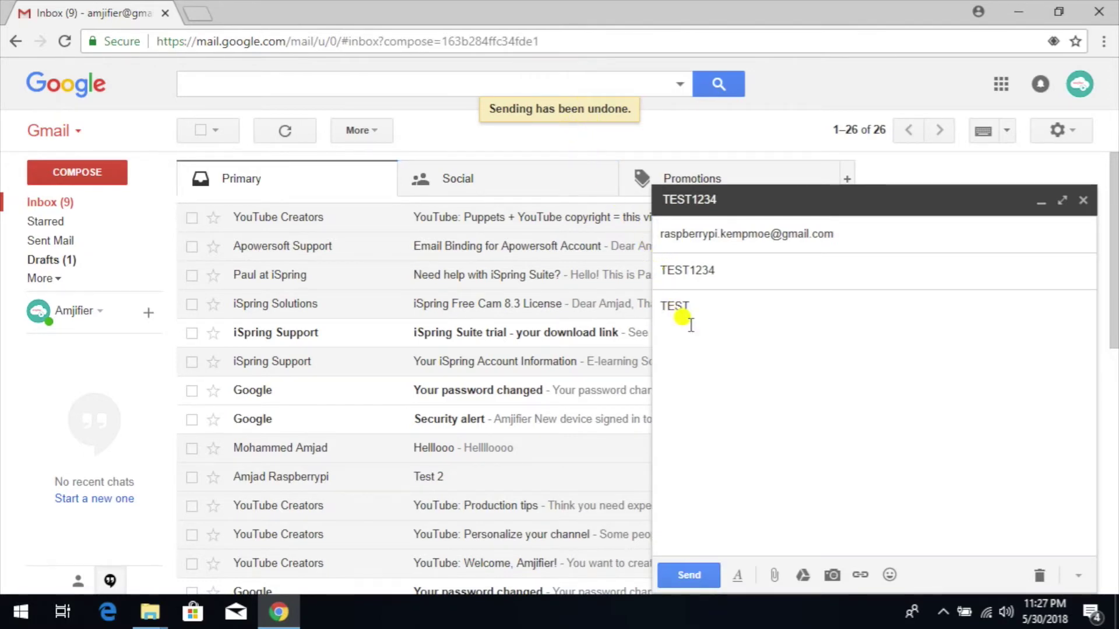
Attach Confidential docs.zip to the recalled TEST1234 draft, resend it, and view the sent message
click(774, 575)
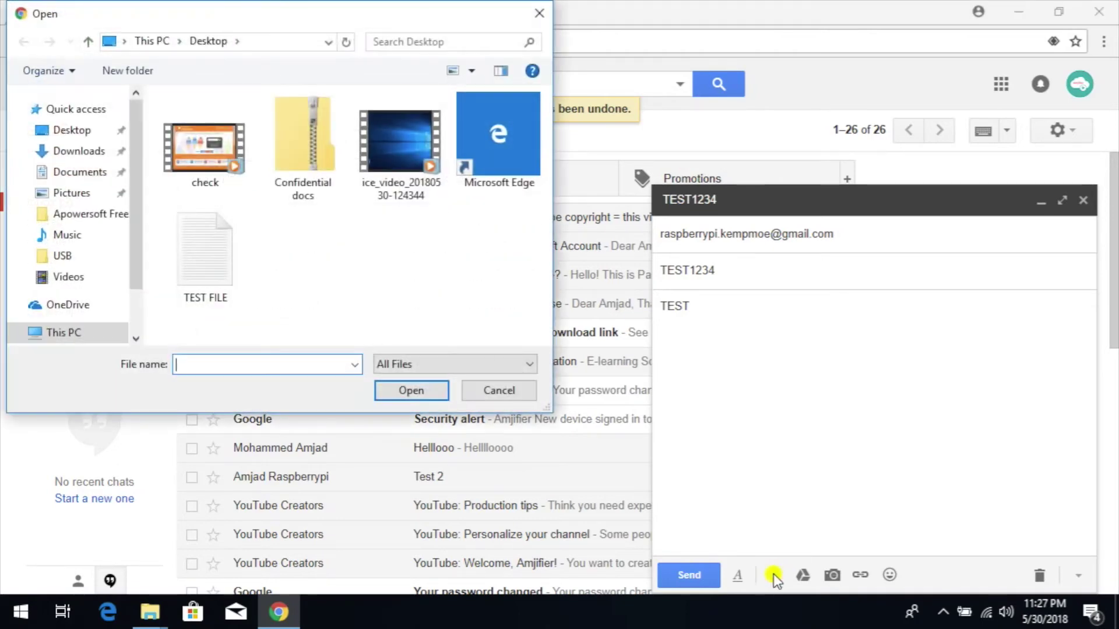
double_click(314, 163)
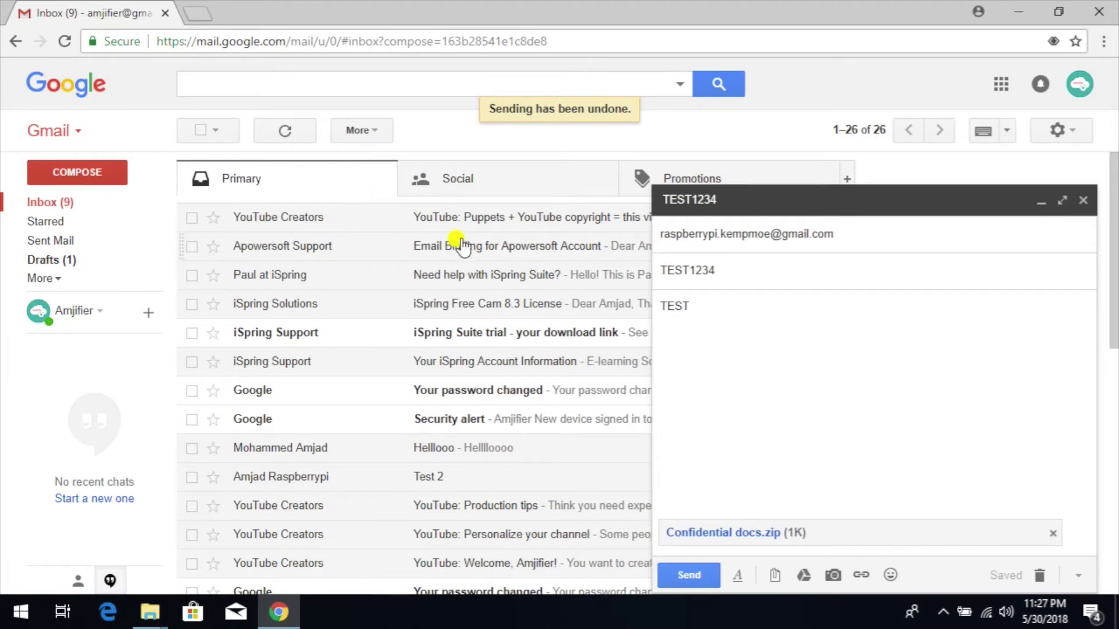
click(692, 577)
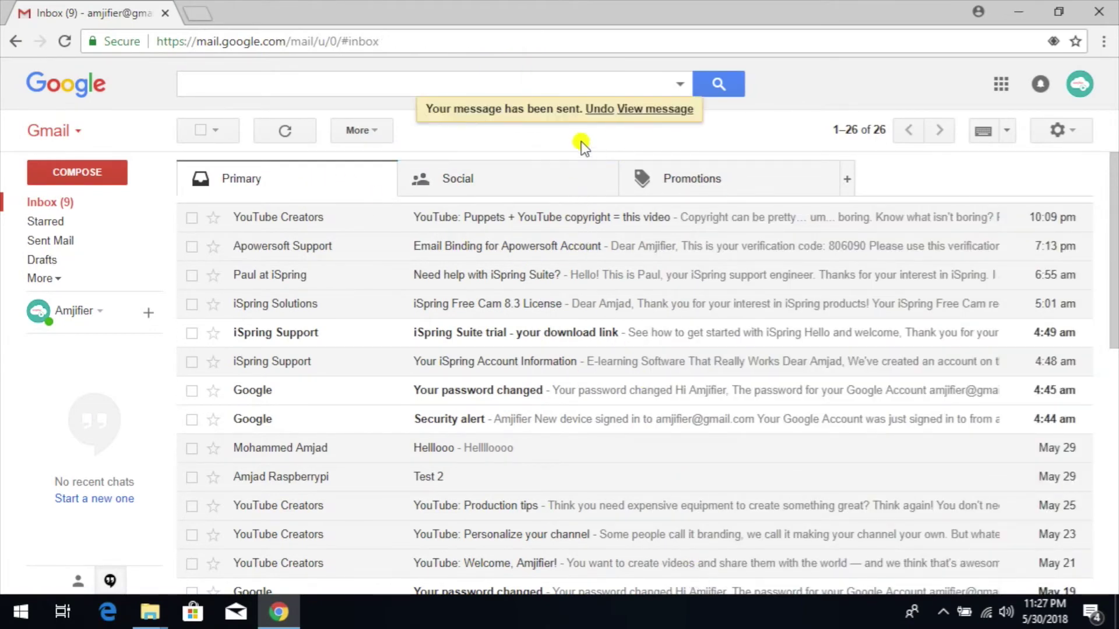
click(656, 110)
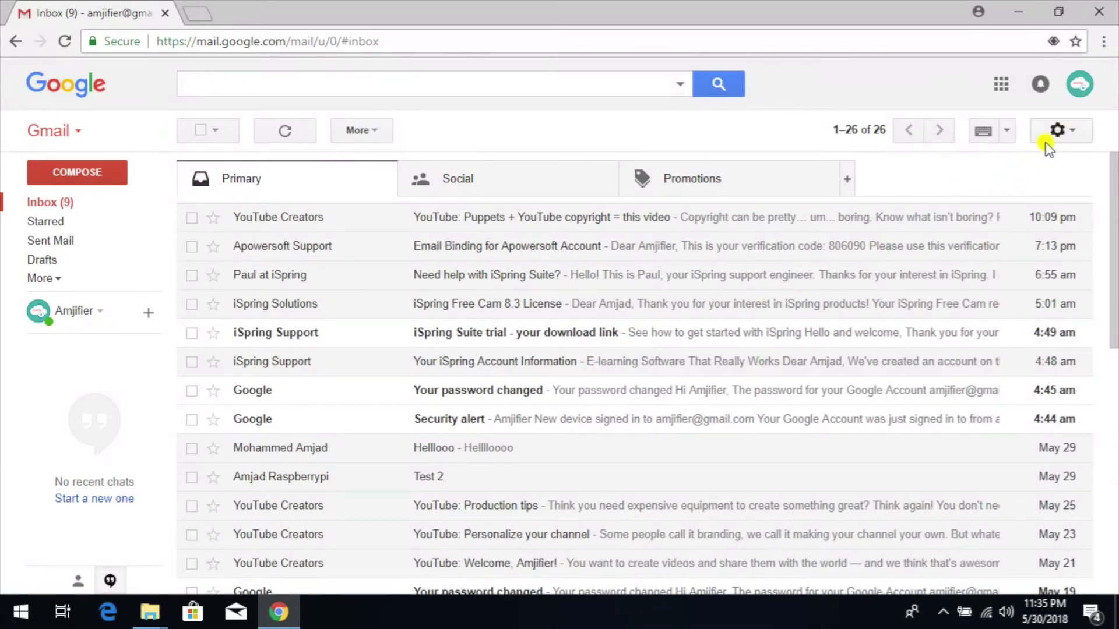
In Gmail Settings, enable Undo Send, set the cancellation period to 30 seconds, and save
click(1073, 130)
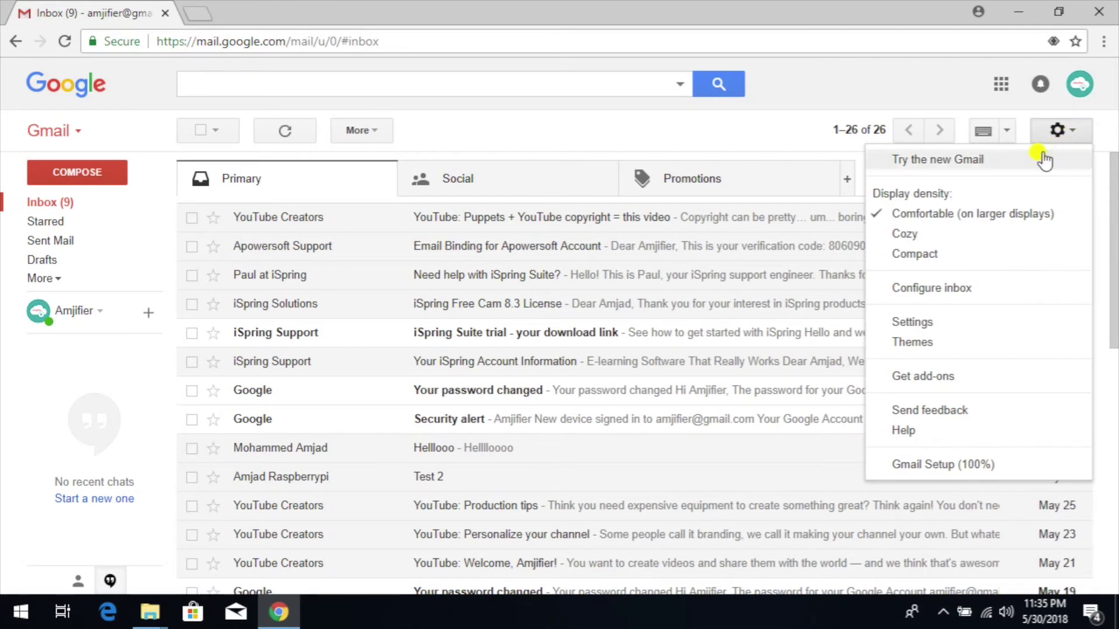
click(913, 324)
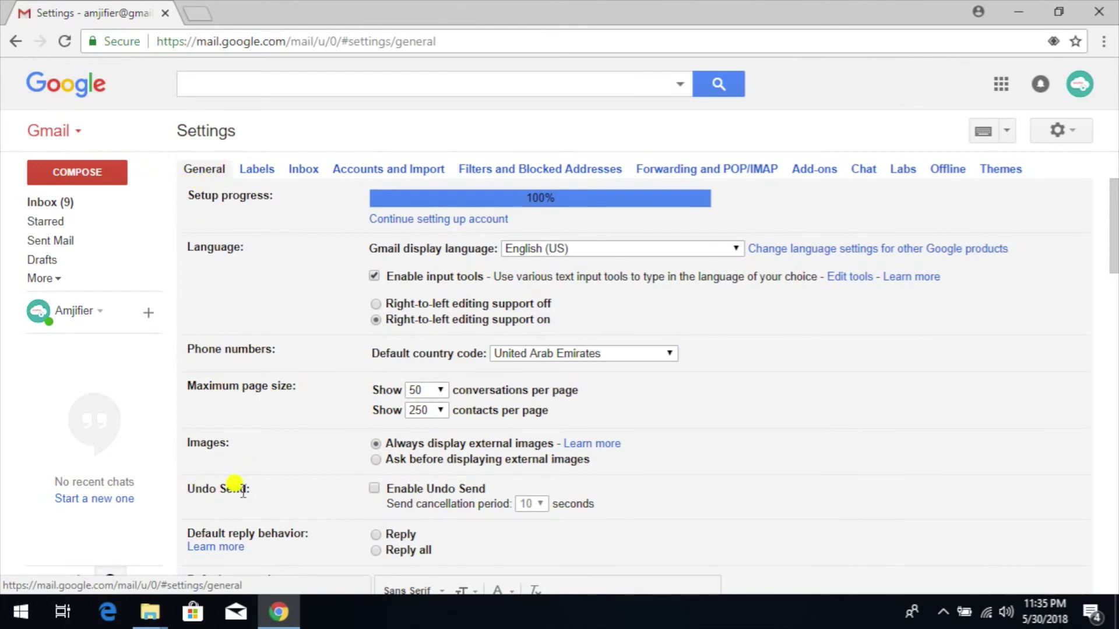
click(374, 488)
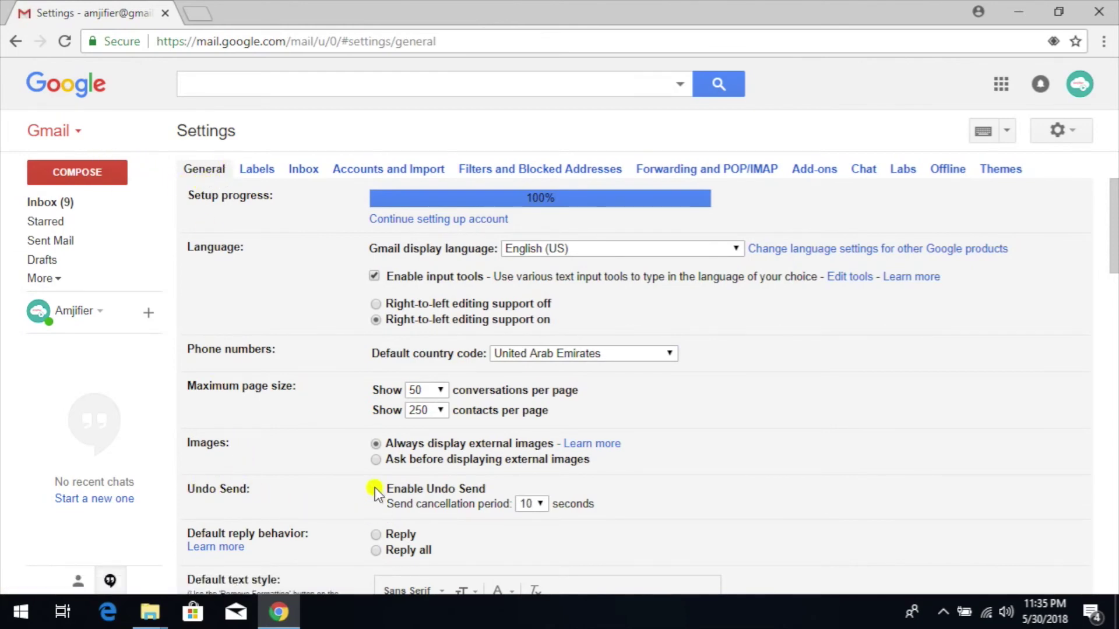
click(544, 502)
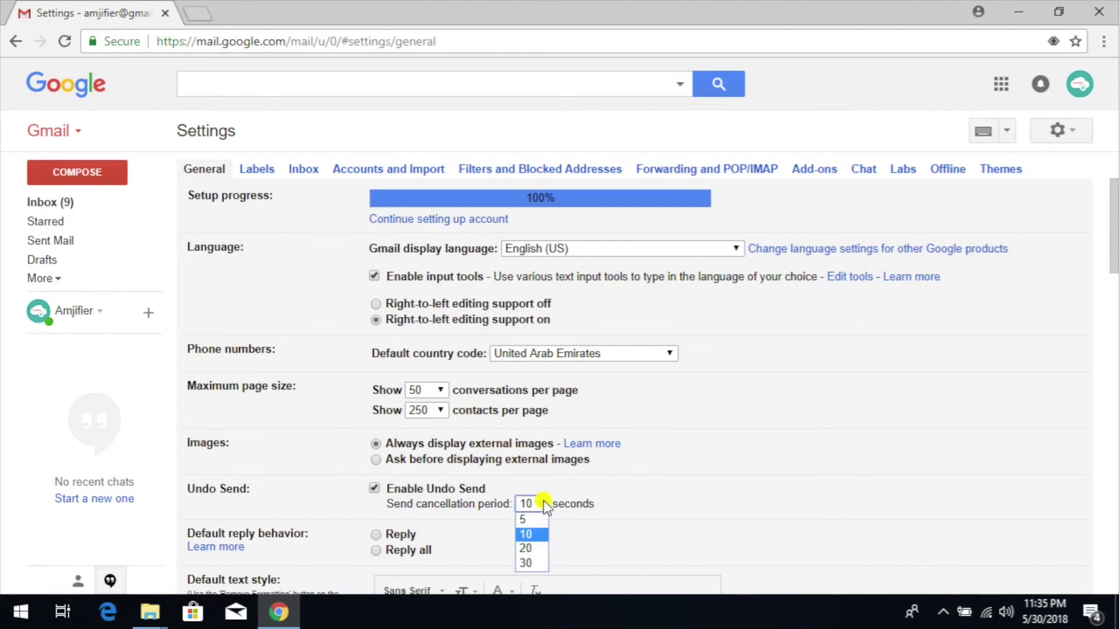
click(532, 562)
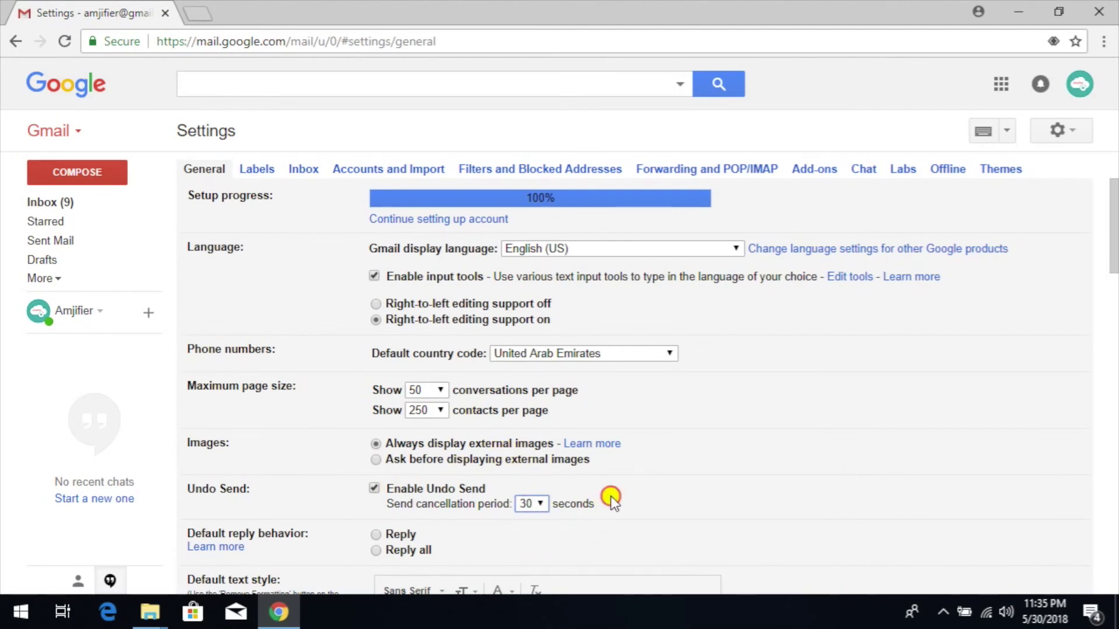
scroll(602, 496, down, 1)
scroll(597, 496, down, 5)
scroll(597, 496, down, 3)
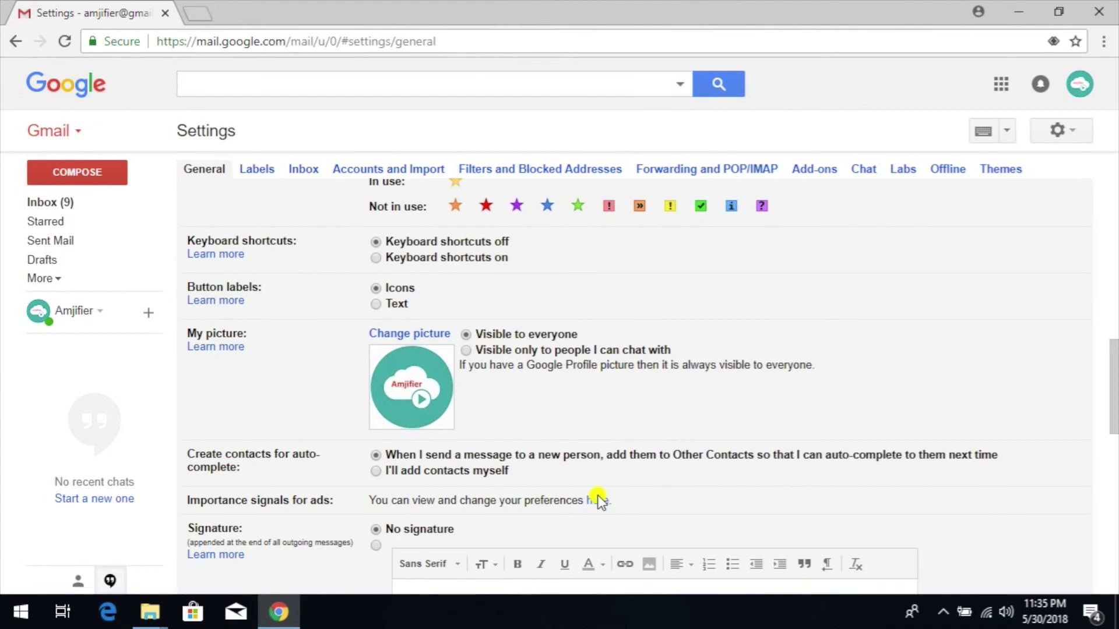
scroll(597, 496, down, 4)
scroll(597, 496, down, 2)
scroll(595, 495, down, 2)
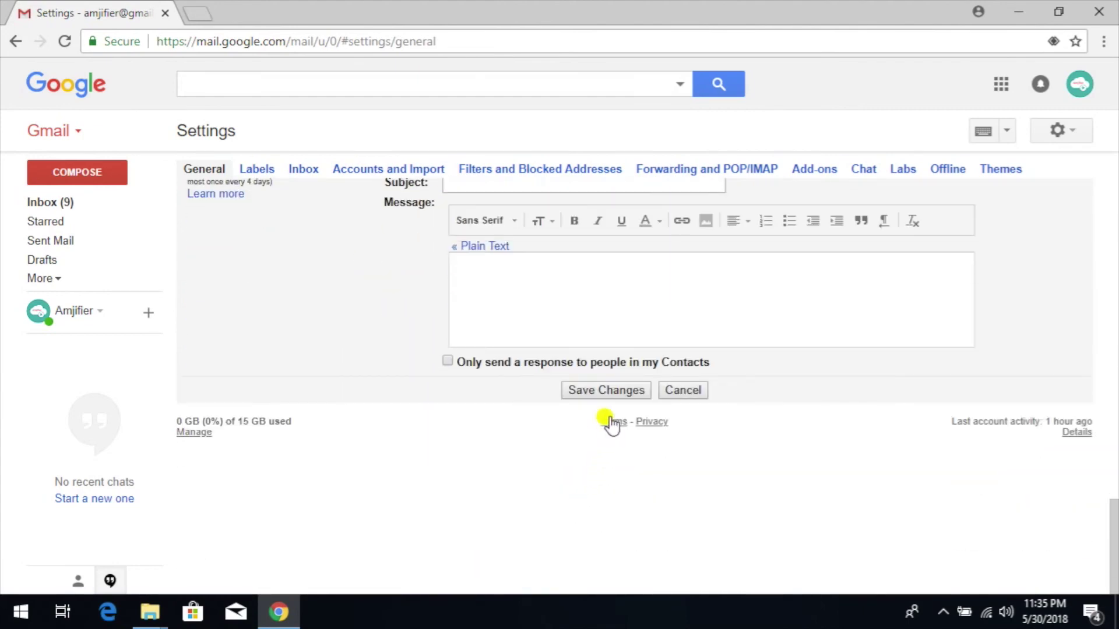
click(613, 394)
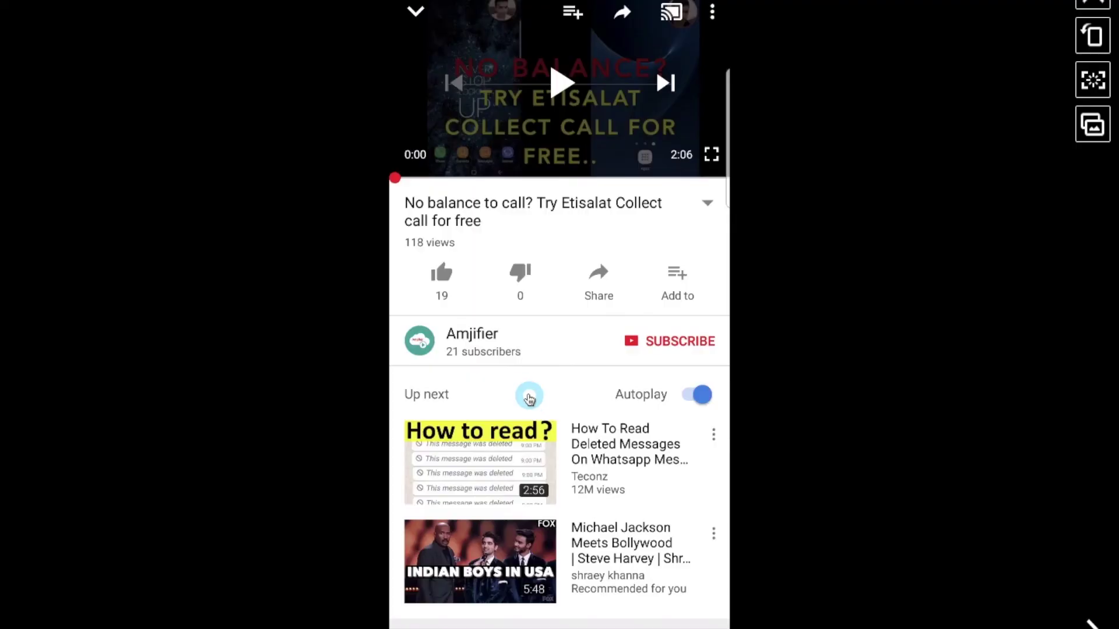
Like the Etisalat Collect call video and subscribe to the Amjifier channel
click(446, 288)
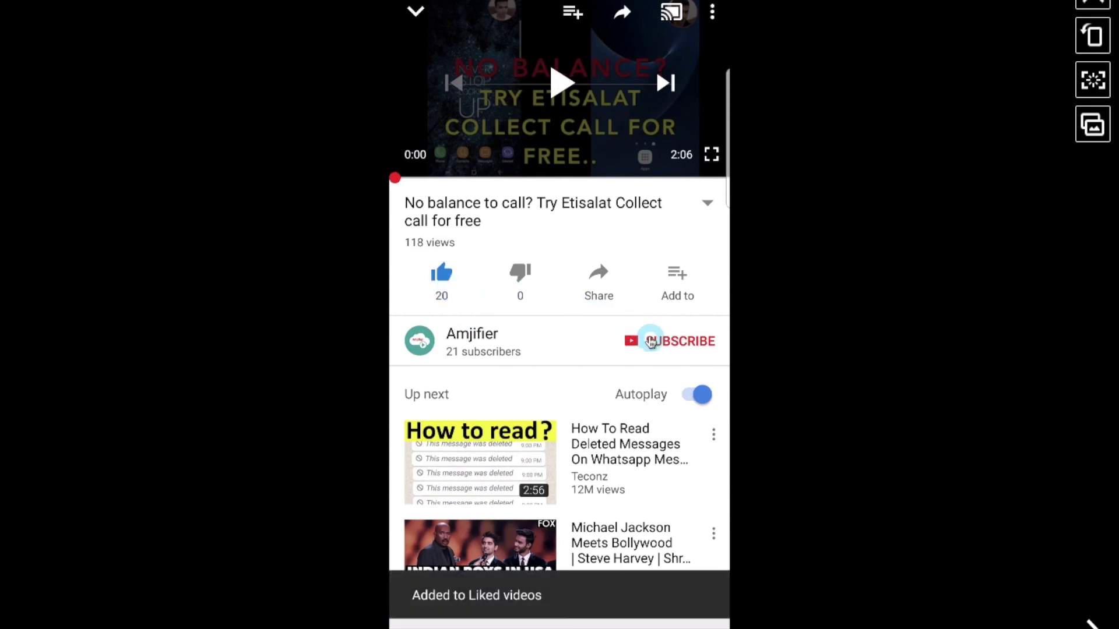
click(680, 344)
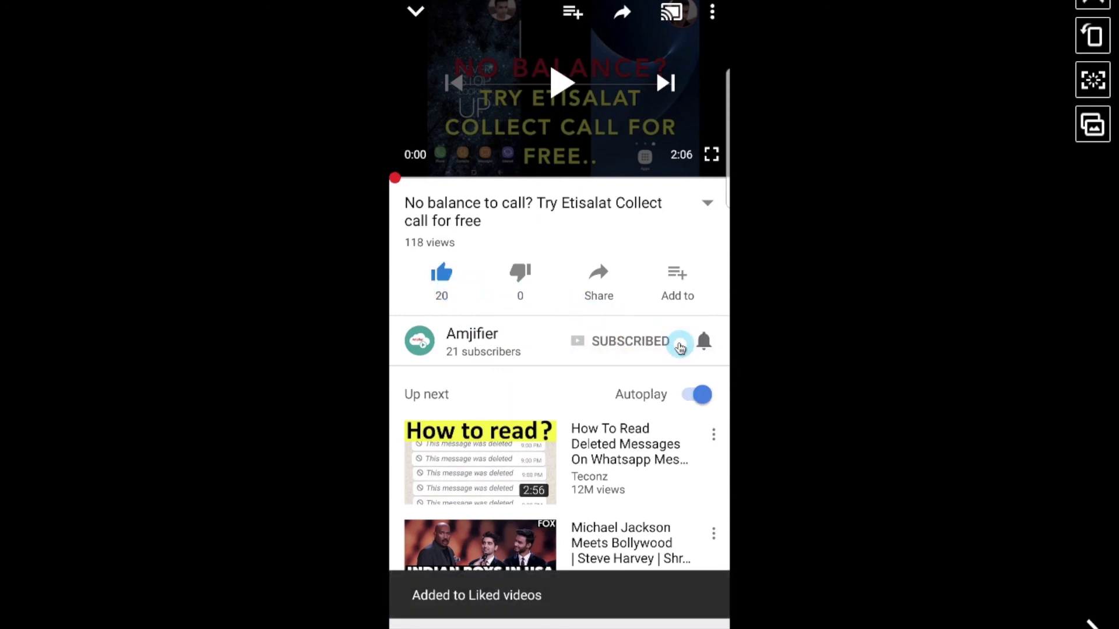